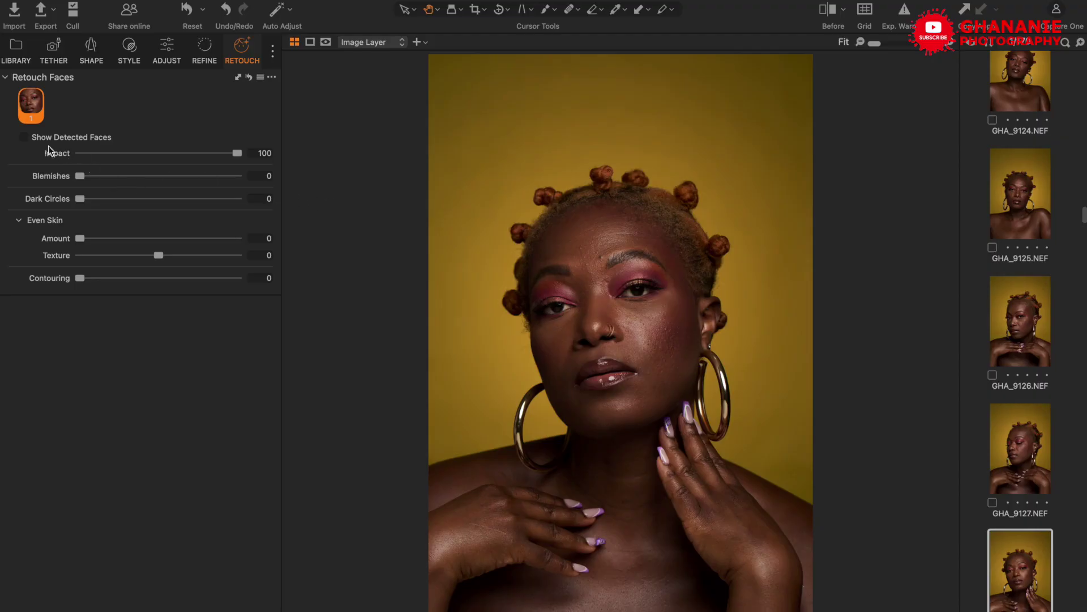
Display the detected face frame on the portrait and hide it again
click(23, 138)
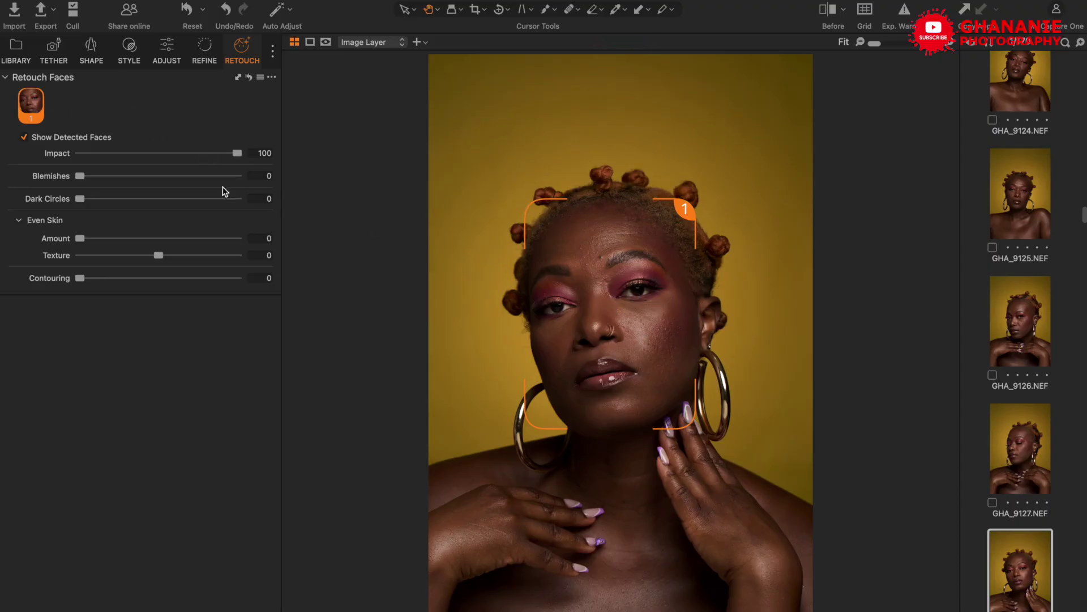
click(24, 137)
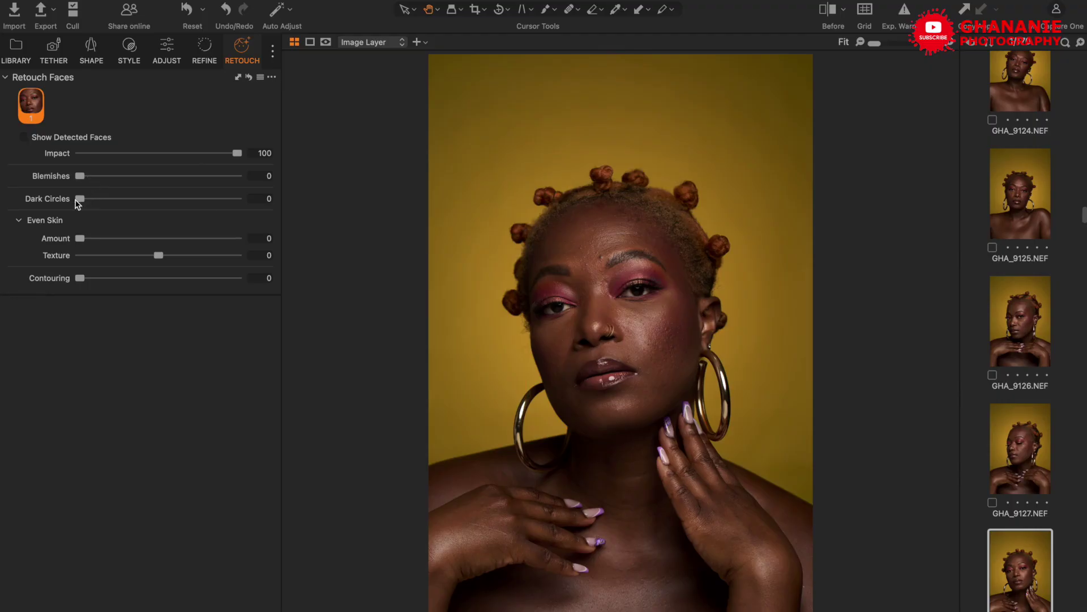
Examine the unretouched skin on the forehead, under the eyes, on the cheeks and around the chin at 100% zoom
drag(78, 178, 45, 179)
drag(877, 50, 887, 50)
drag(651, 462, 655, 331)
scroll(655, 332, up, 3)
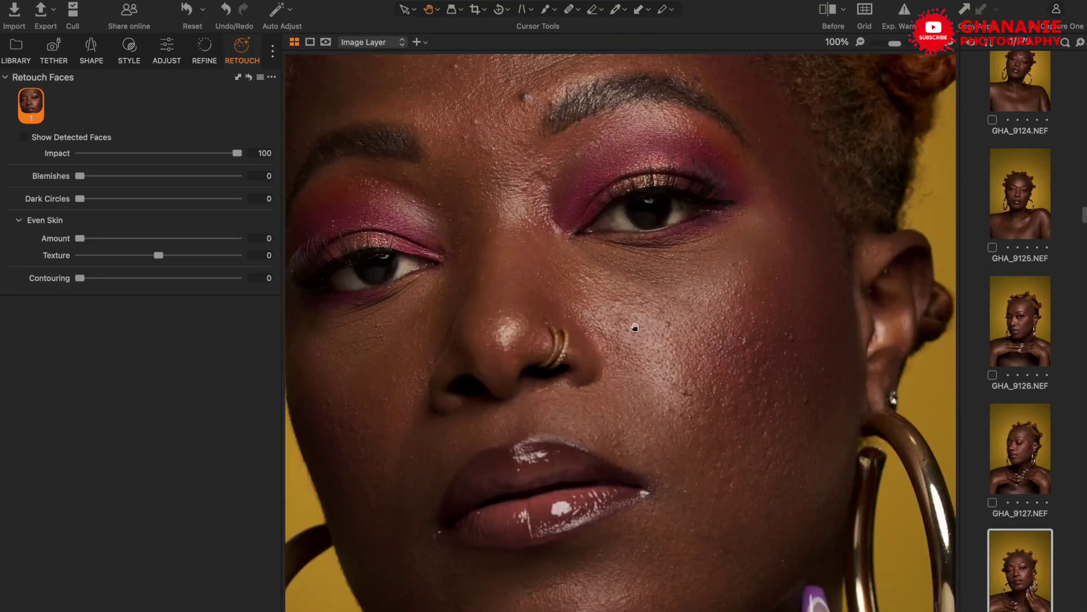
drag(740, 291, 714, 413)
drag(680, 238, 623, 368)
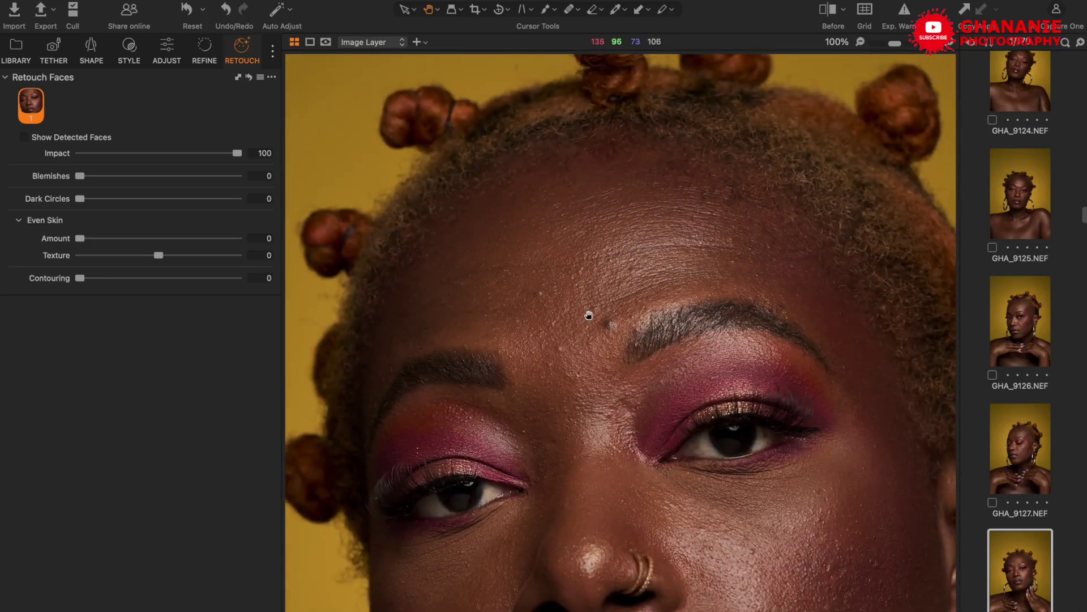
drag(561, 312, 510, 258)
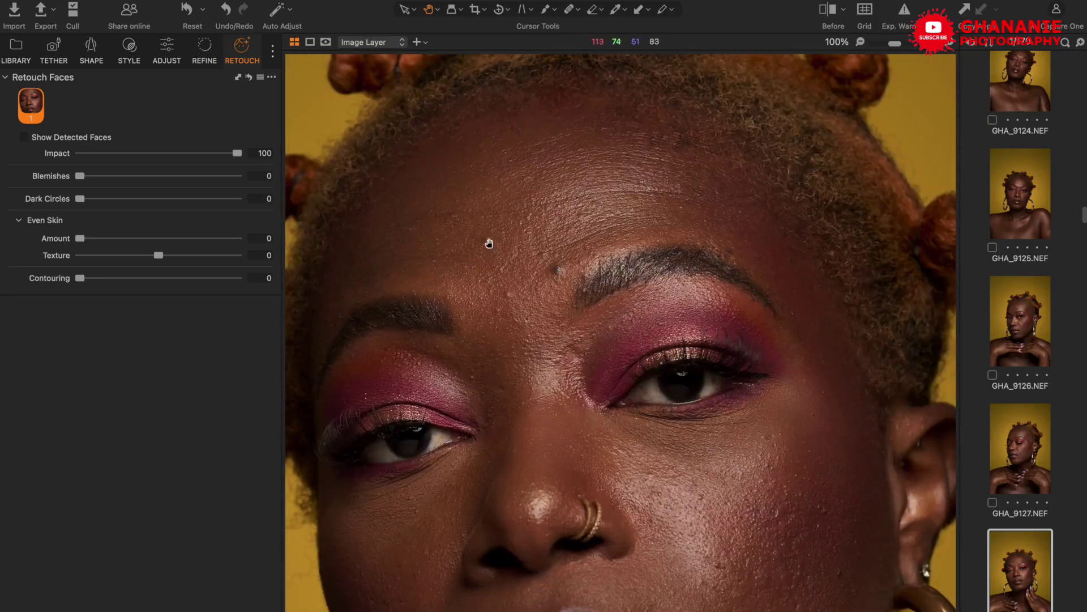
drag(578, 330, 559, 291)
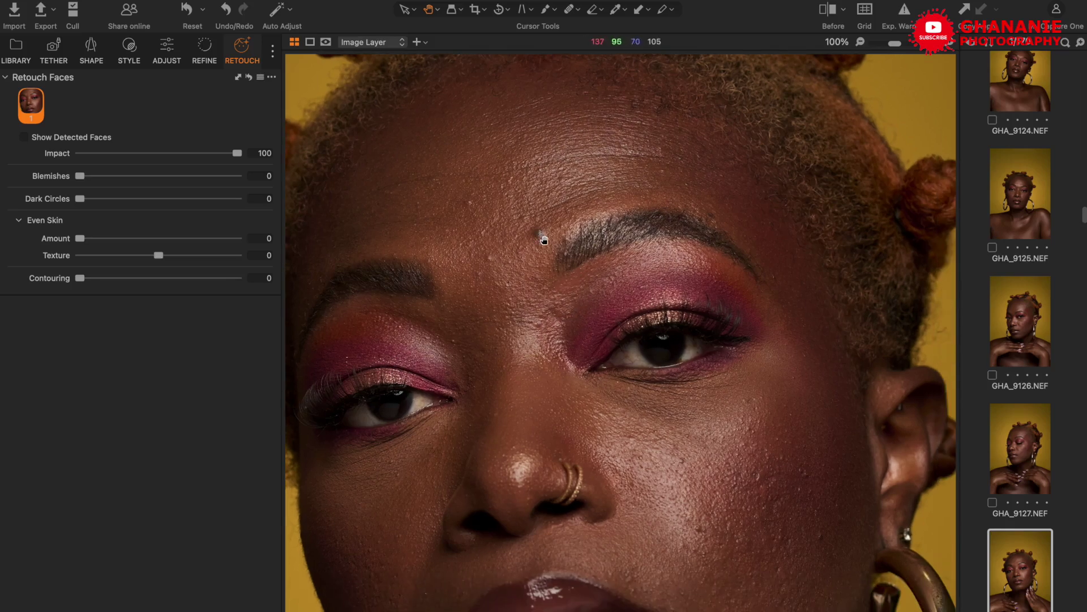
scroll(614, 391, down, 5)
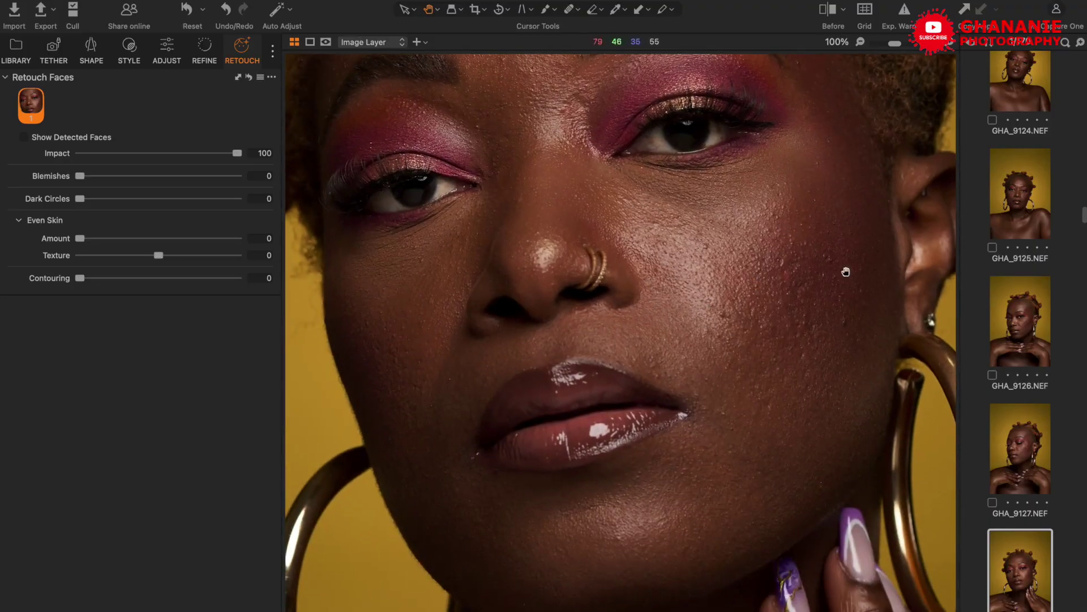
scroll(761, 310, down, 2)
scroll(699, 359, up, 3)
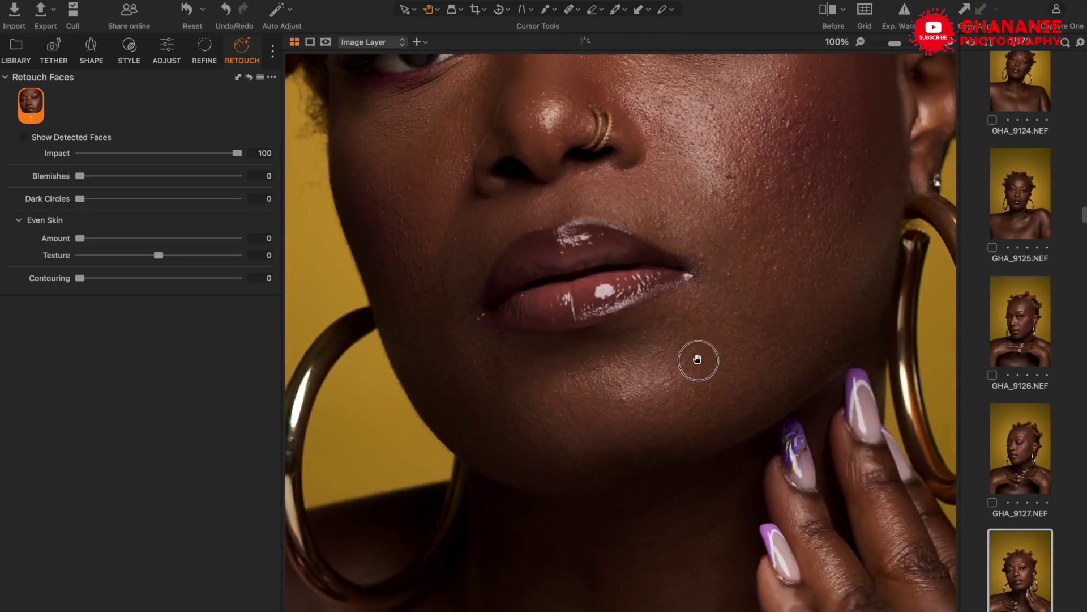
scroll(691, 358, up, 4)
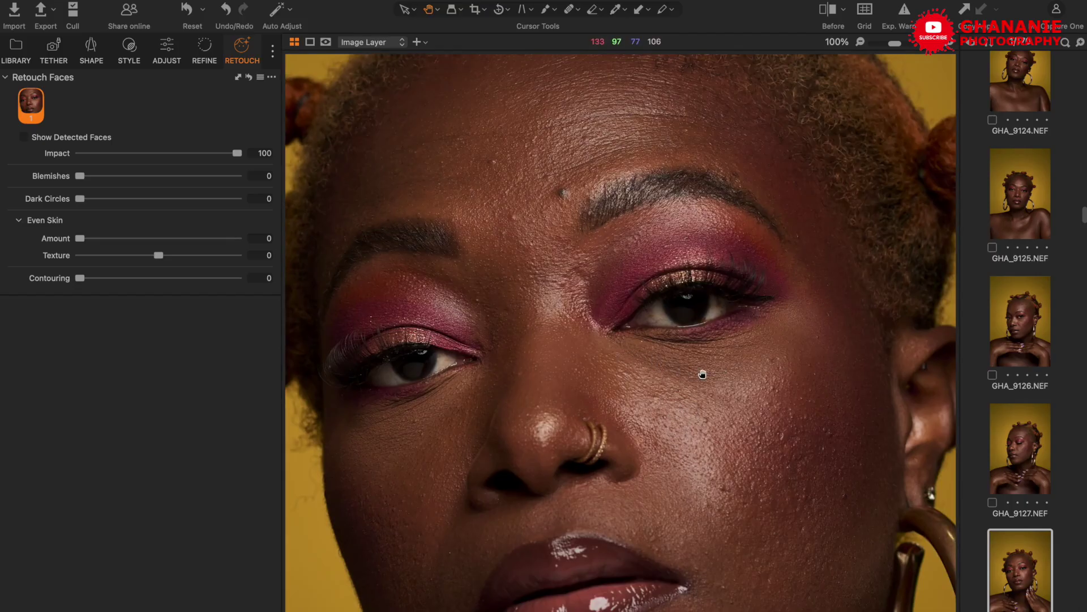
scroll(667, 381, up, 1)
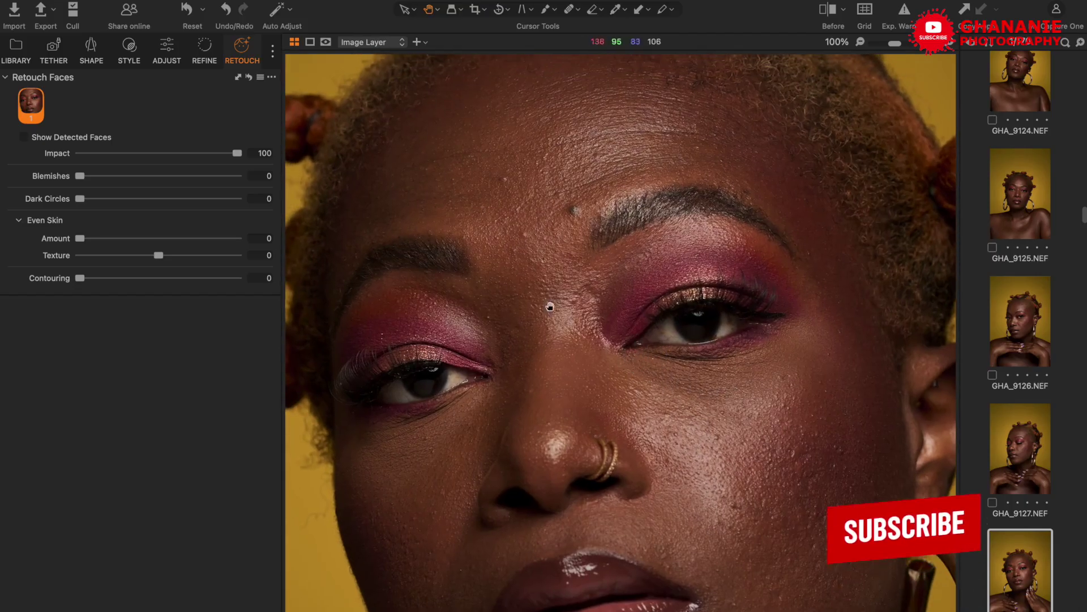
Set the face's Blemishes retouching to 100 and compare the skin in the before/after split view
drag(80, 176, 273, 188)
drag(643, 391, 575, 277)
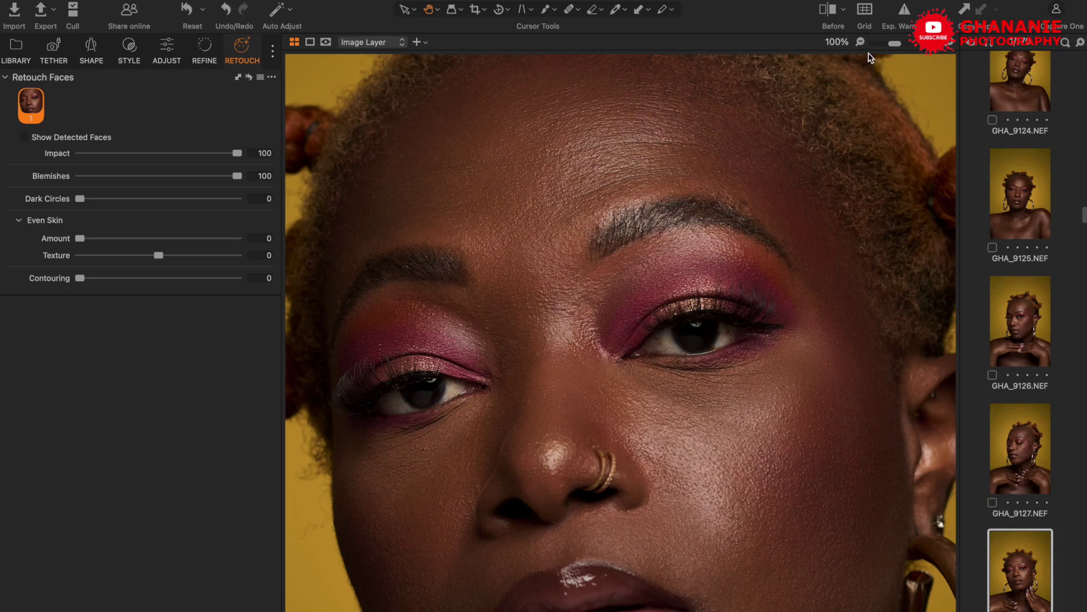
click(830, 9)
drag(619, 340, 282, 318)
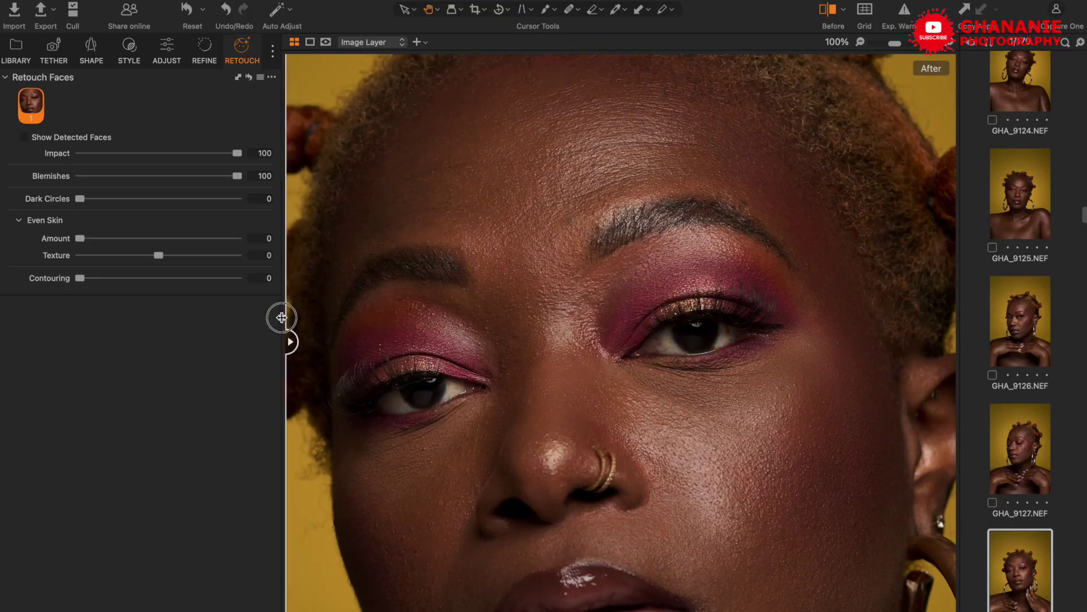
drag(281, 317, 305, 289)
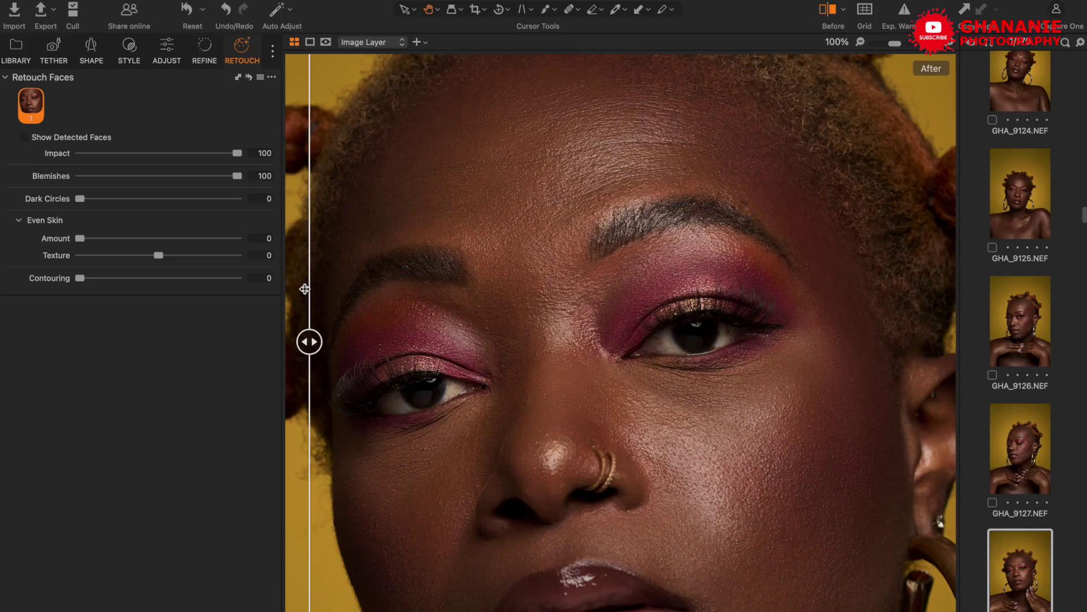
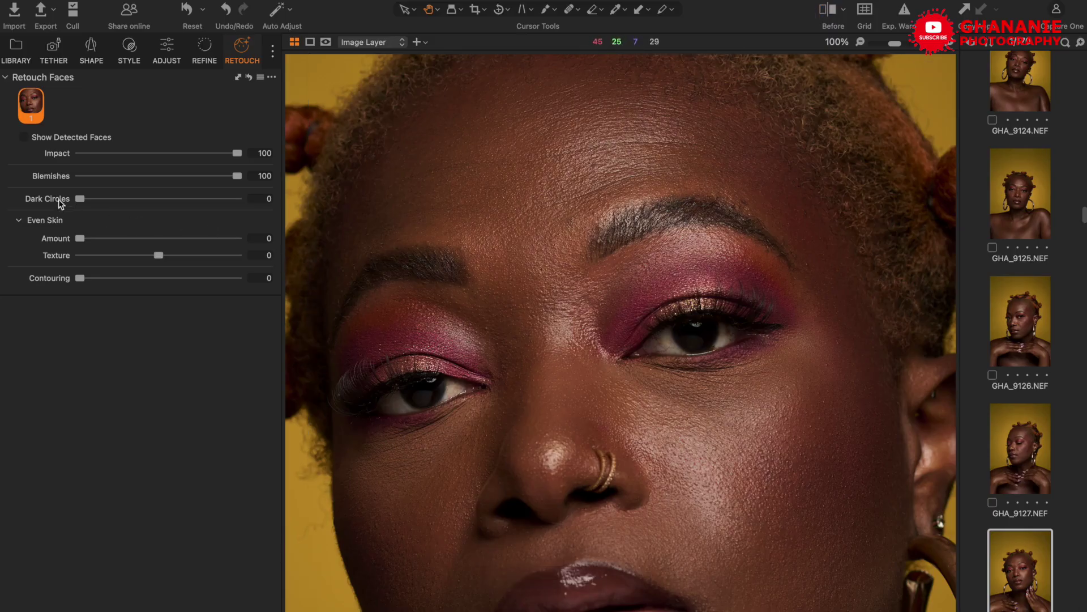
Set Dark Circles to 100 and compare the under-eye areas before and after, closing the comparison when done
drag(567, 425, 599, 371)
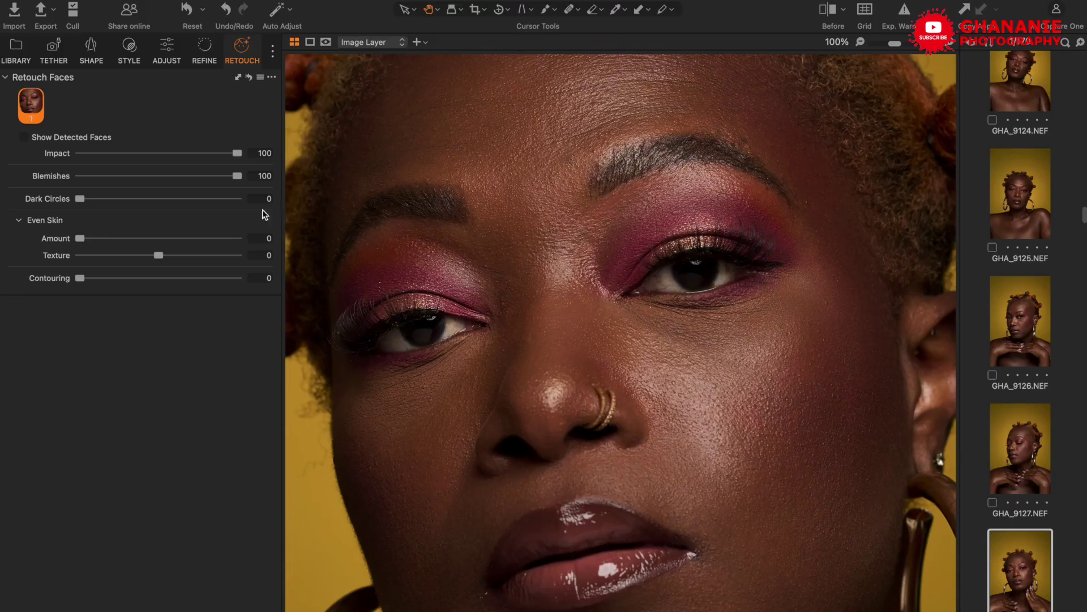
drag(76, 202, 250, 205)
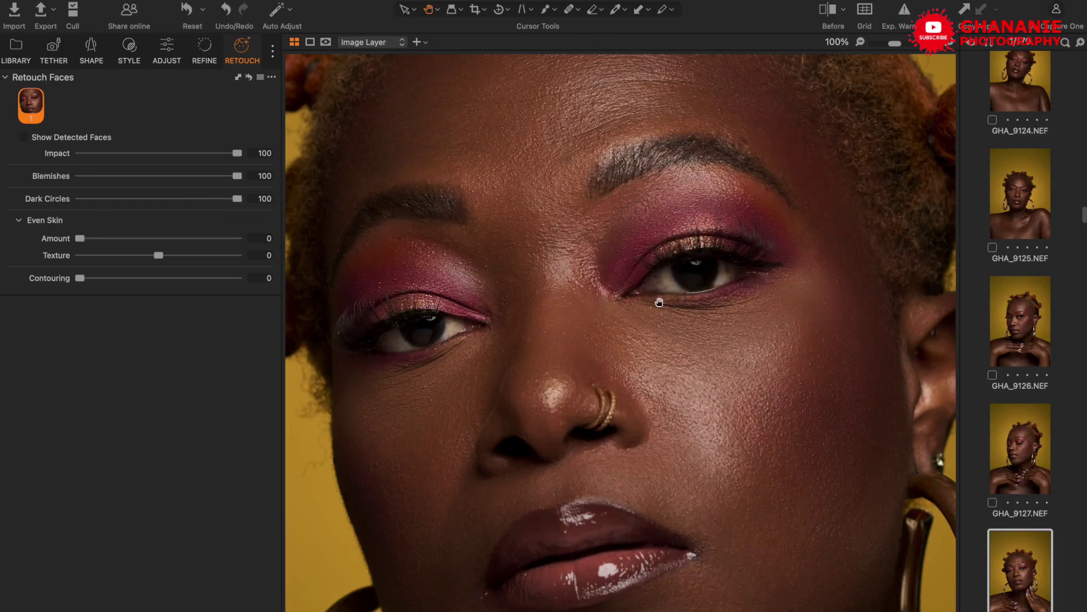
click(831, 9)
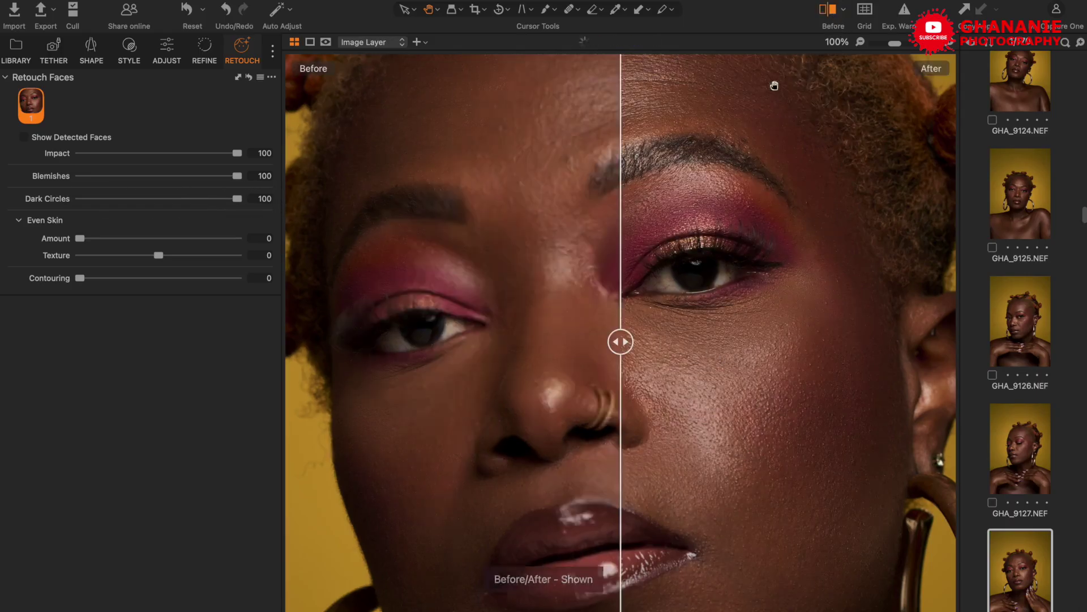
drag(641, 340, 580, 341)
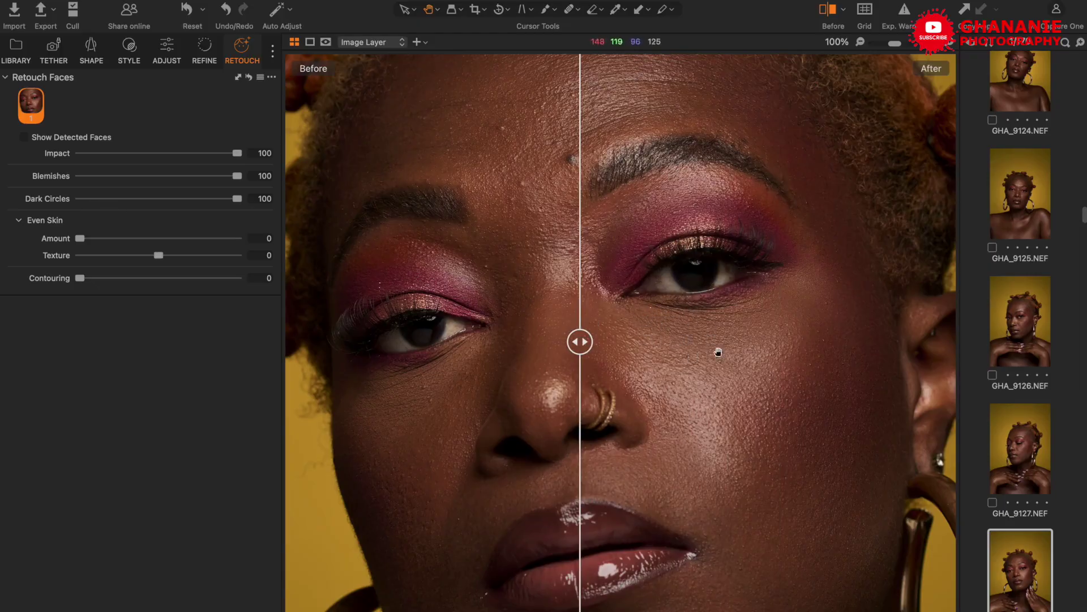
drag(582, 323, 341, 343)
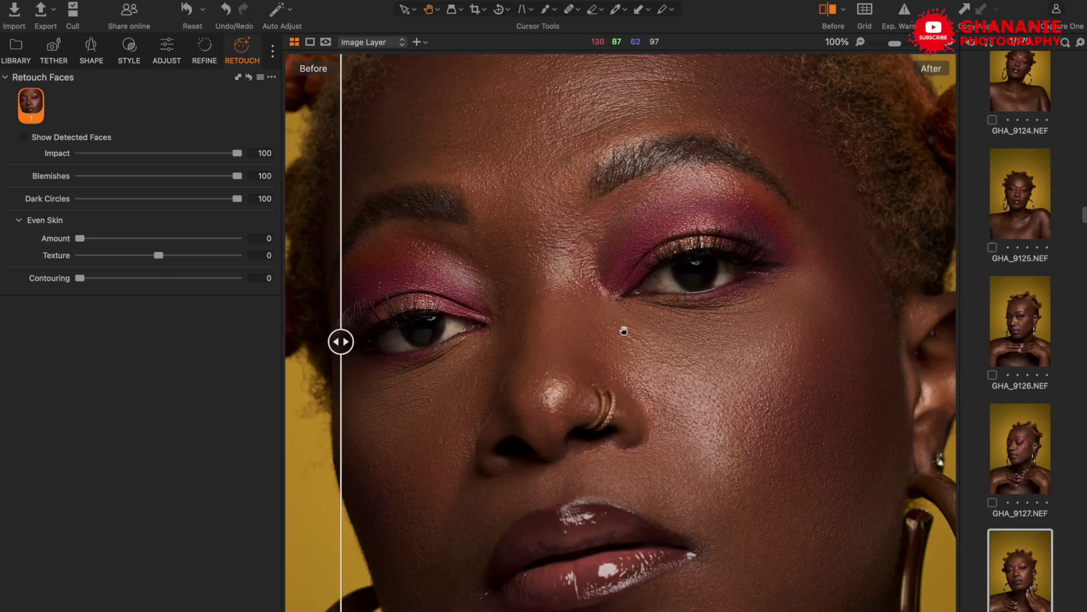
double_click(623, 317)
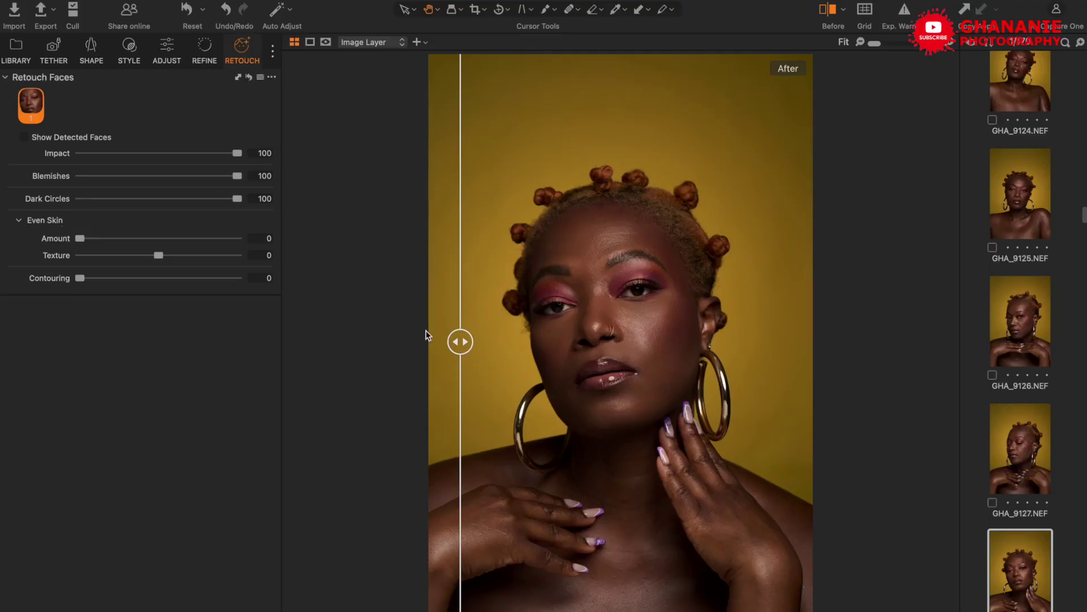
click(830, 11)
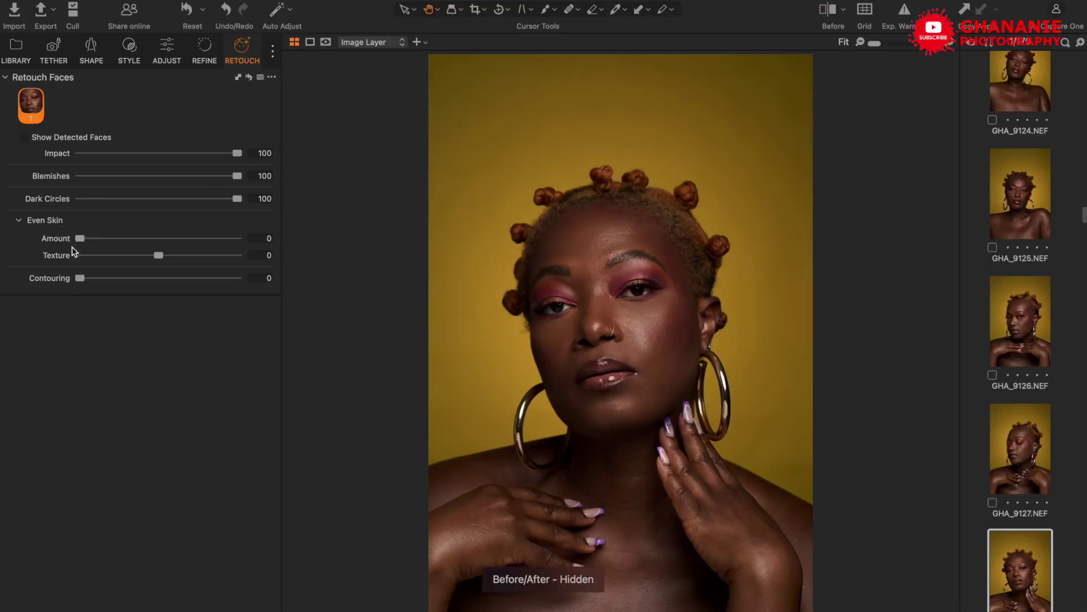
Set the Even Skin Amount to 100 and compare the complexion before and after, both overall and close up
drag(77, 240, 253, 243)
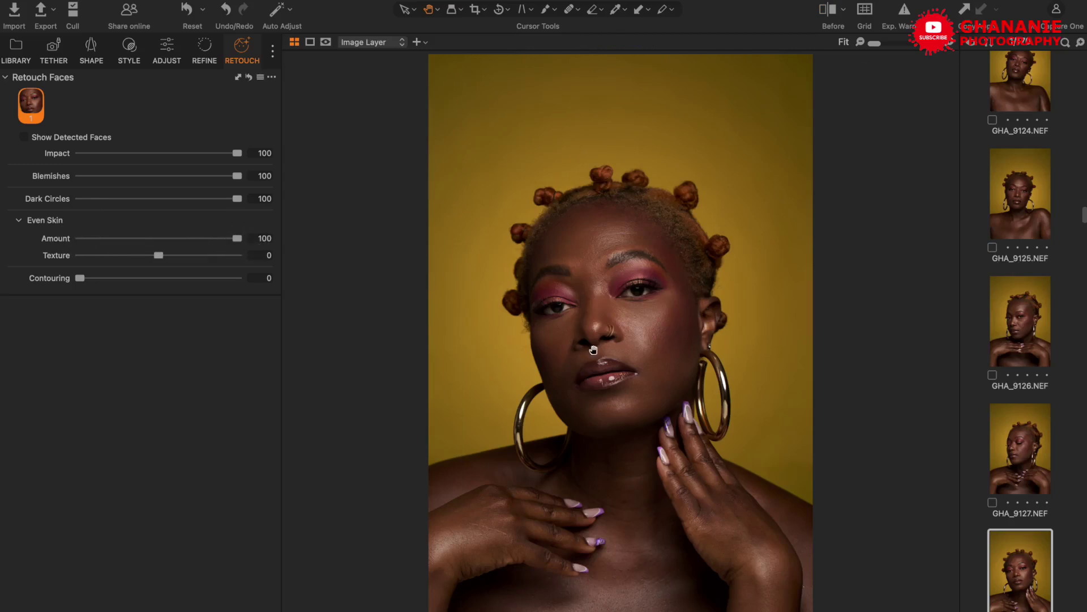
click(830, 12)
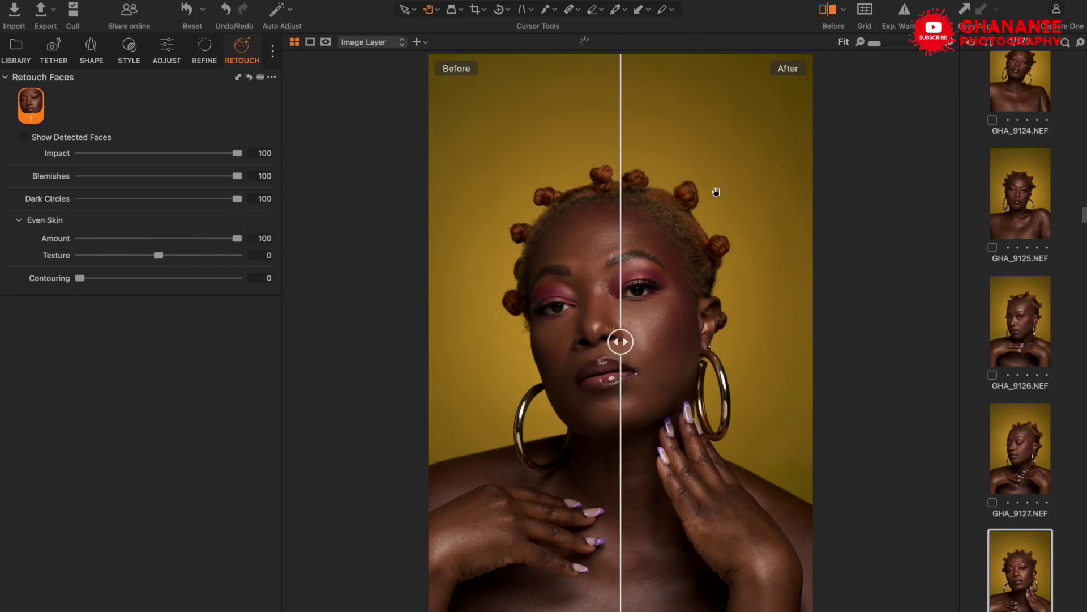
drag(617, 314, 496, 303)
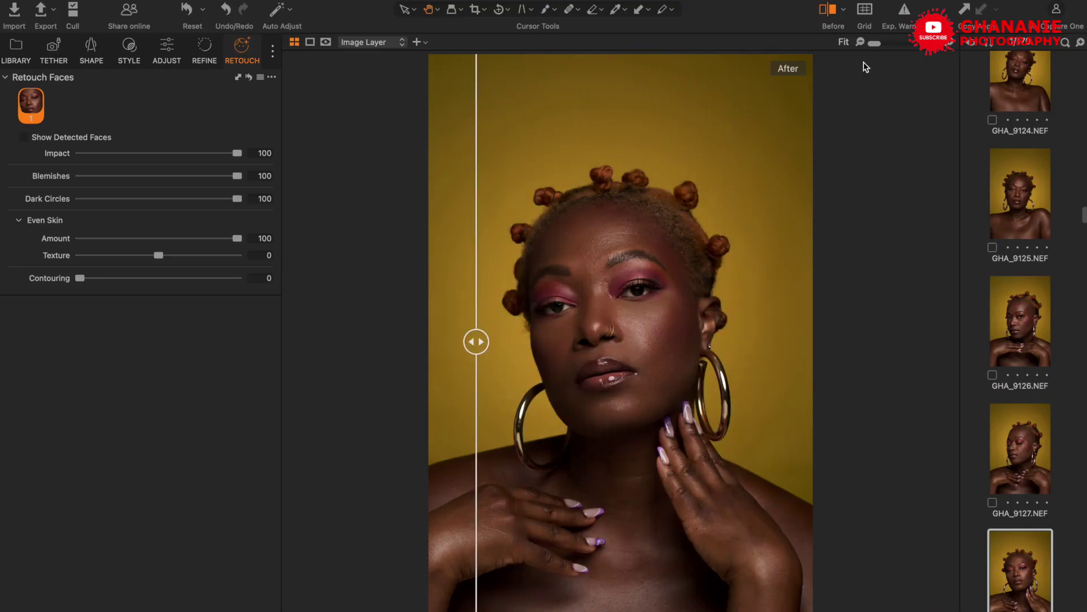
drag(874, 42, 884, 43)
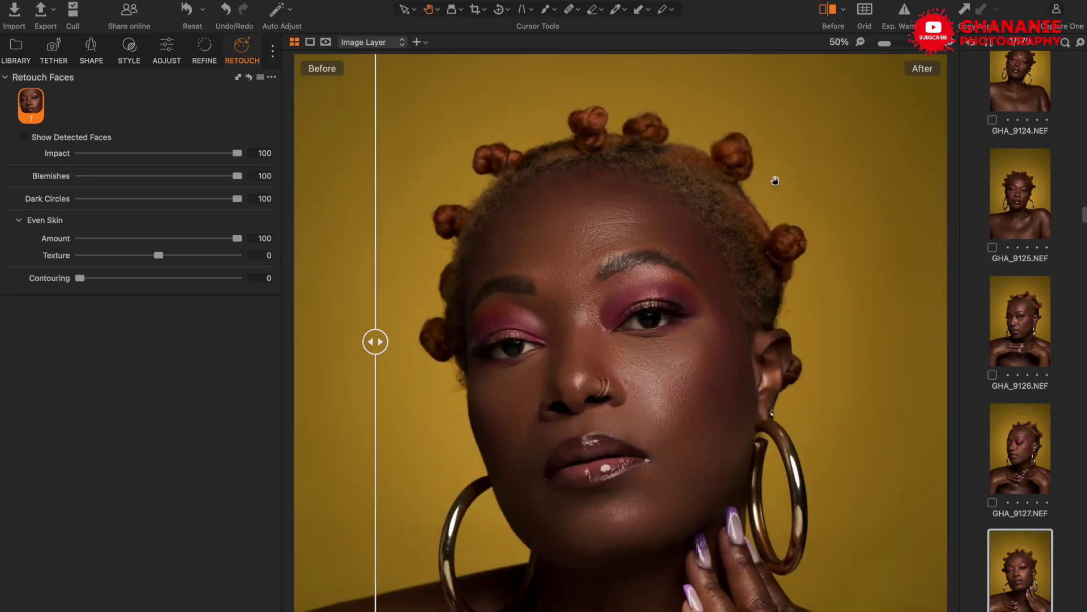
drag(376, 342, 438, 316)
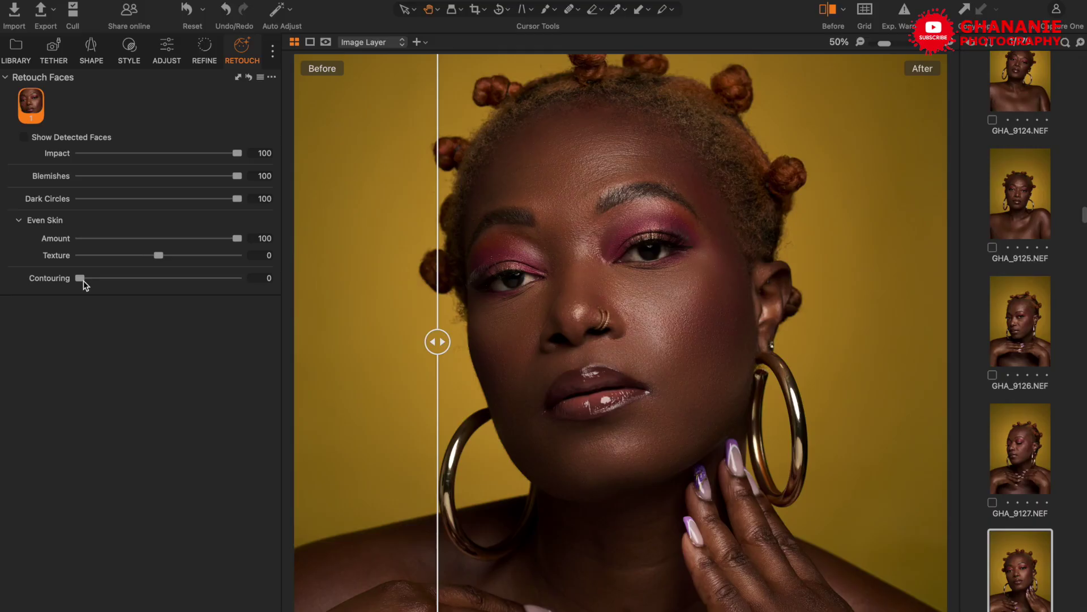
double_click(596, 304)
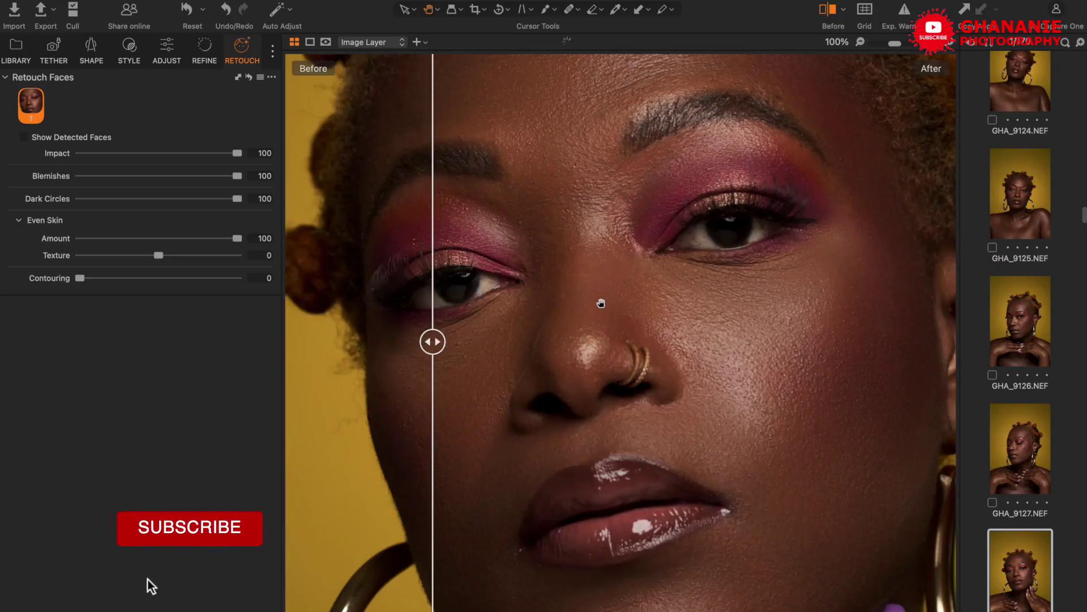
double_click(596, 304)
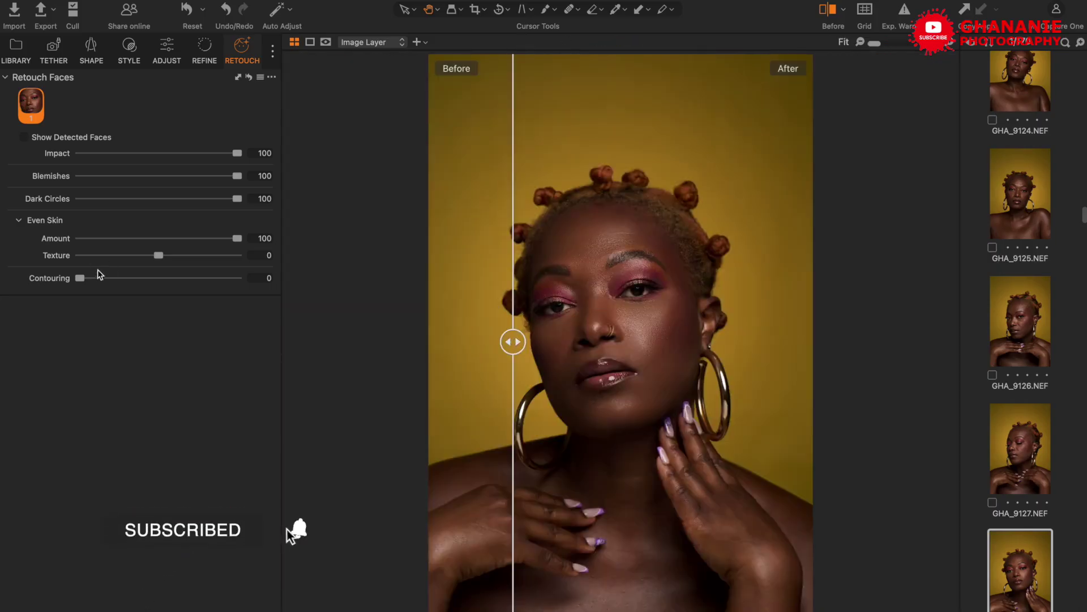
Try Contouring at 100 against the original face, and settle on a value of 20
drag(80, 282, 302, 294)
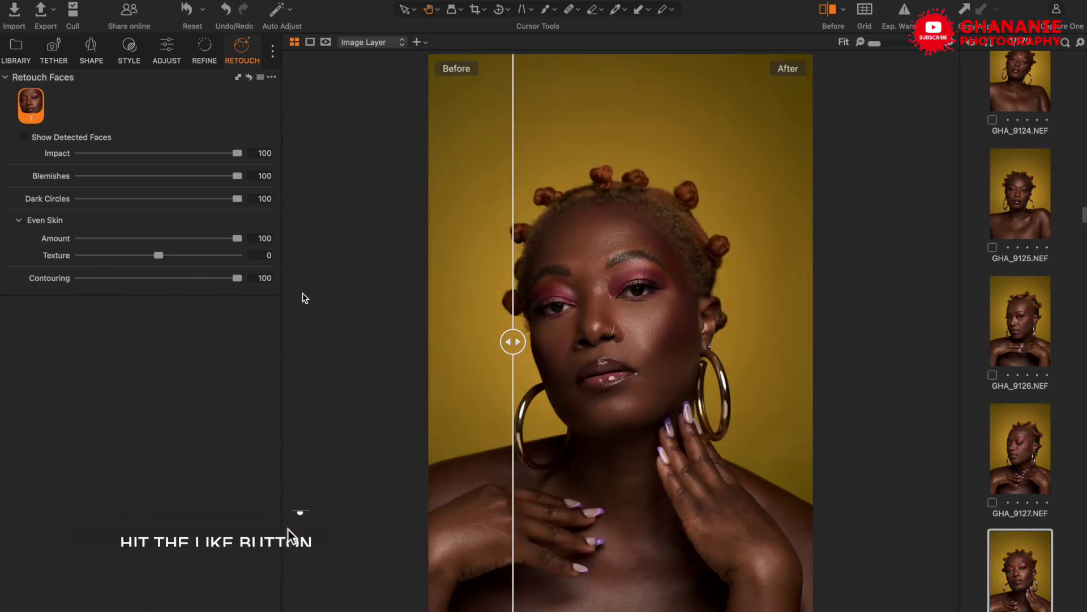
drag(513, 342, 478, 327)
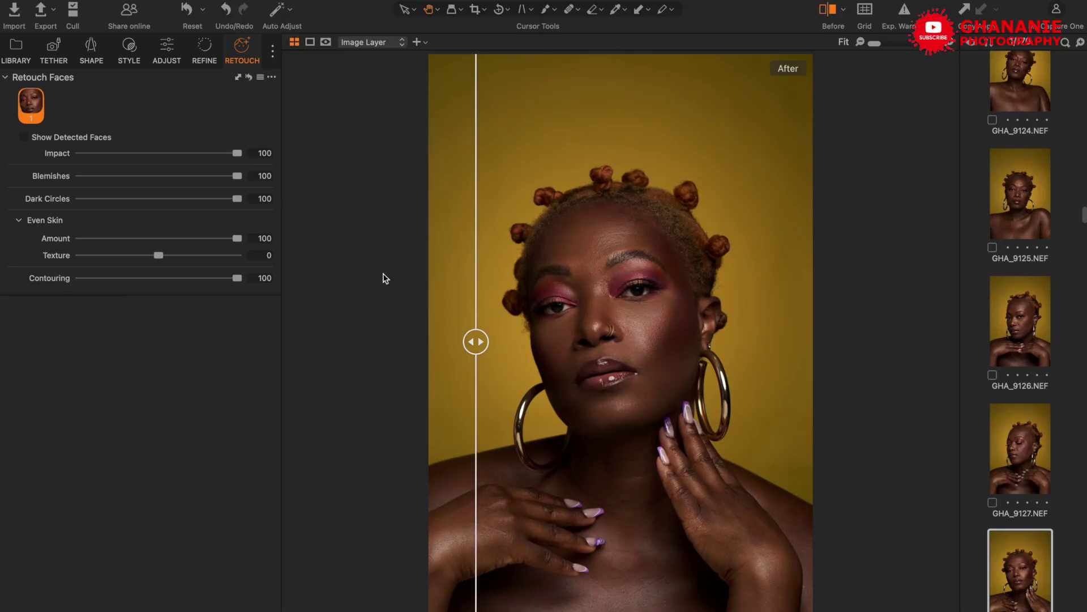
drag(237, 279, 111, 280)
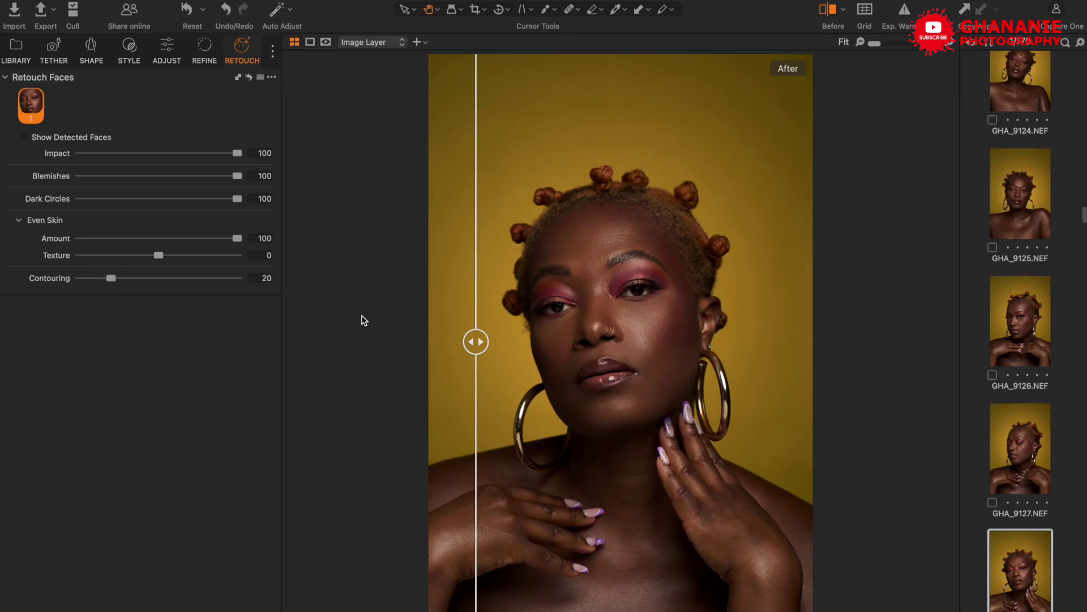
mouse_move(476, 341)
mouse_down()
mouse_move(821, 347)
mouse_move(467, 339)
mouse_up()
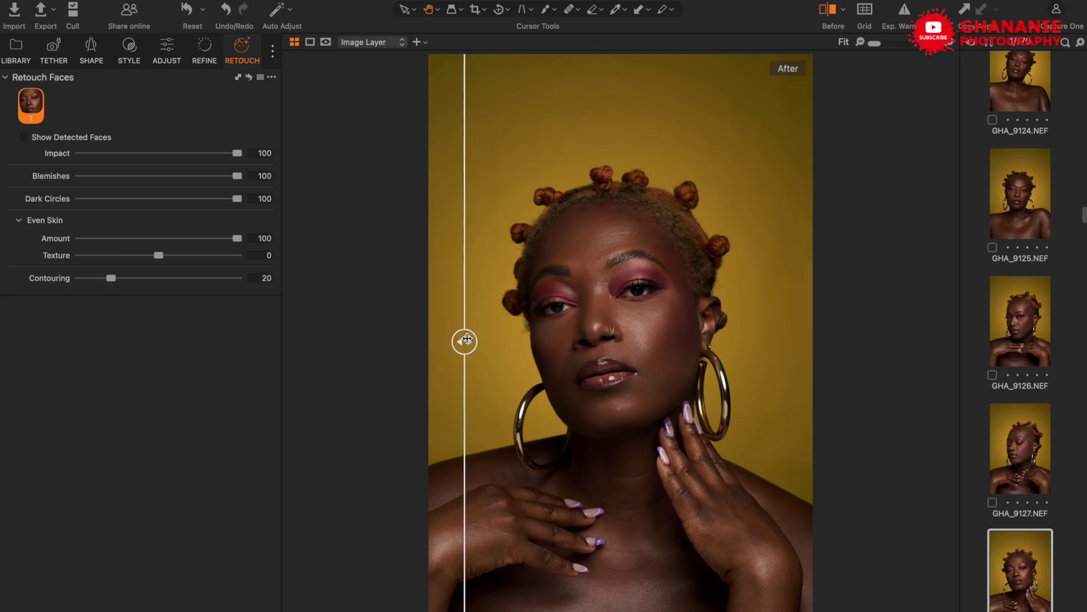
Set the Even Skin Texture to -100 while checking the cheeks and lower face at 100% zoom
click(602, 296)
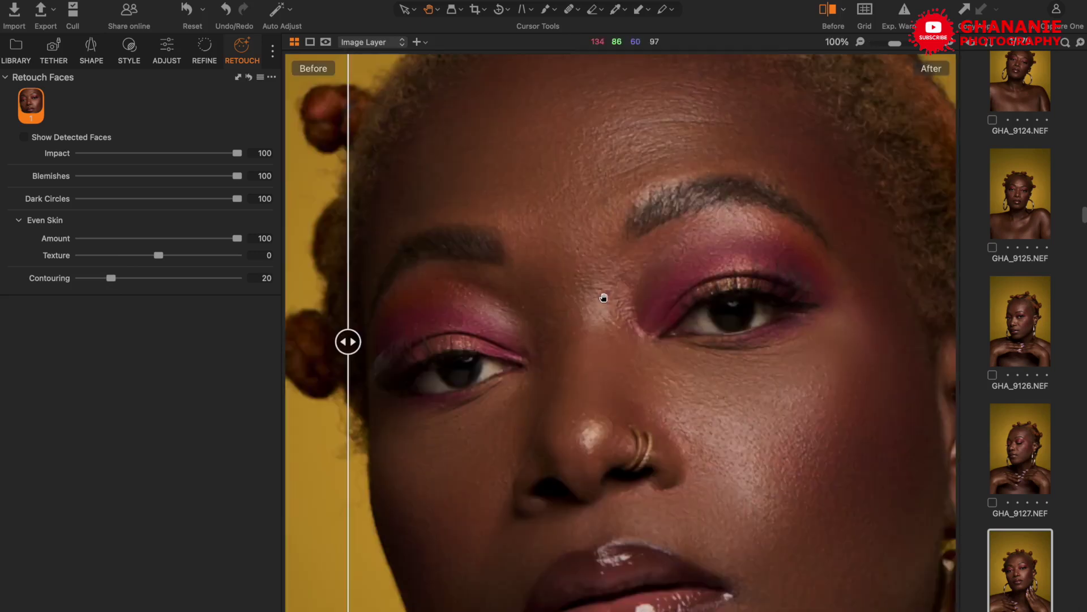
drag(626, 342, 569, 264)
scroll(569, 264, down, 3)
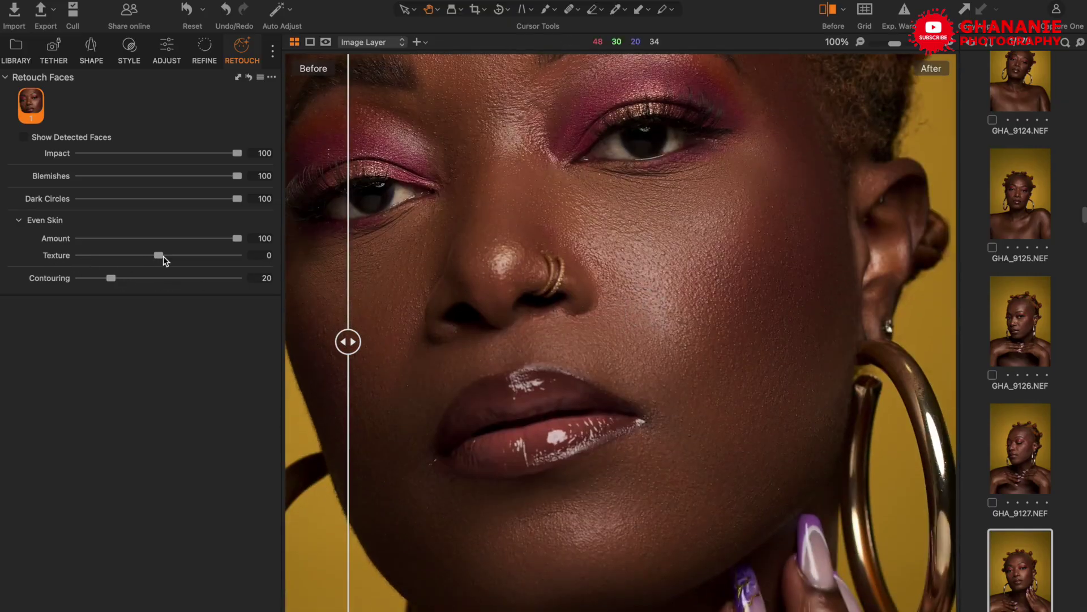
drag(158, 255, 39, 260)
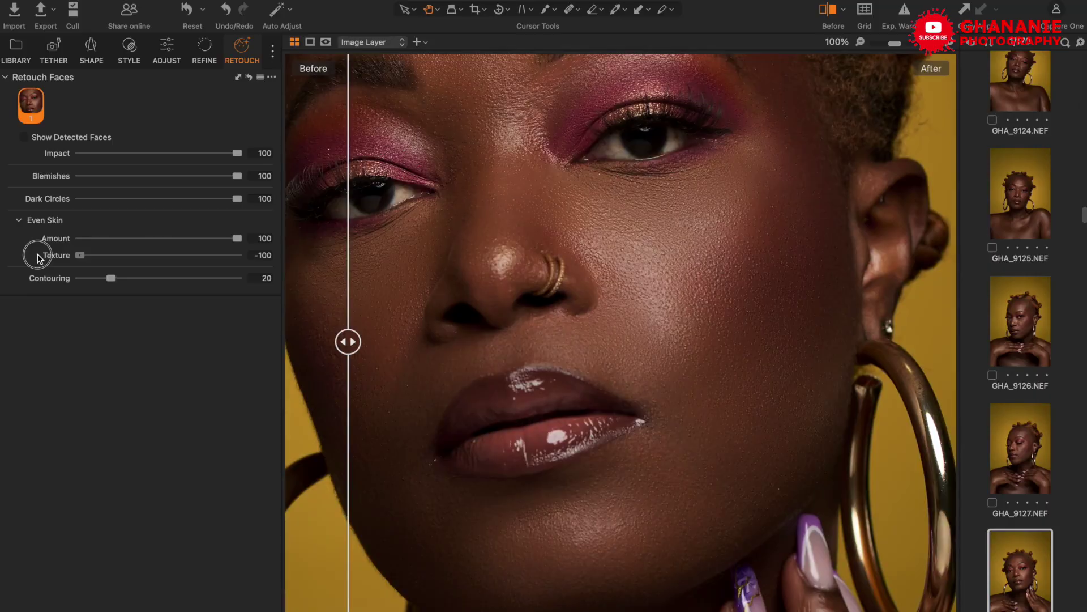
Try the Even Skin Texture at 100 with the retouched version shown across the face, and settle on a value of 15
drag(40, 257, 291, 271)
drag(348, 342, 301, 364)
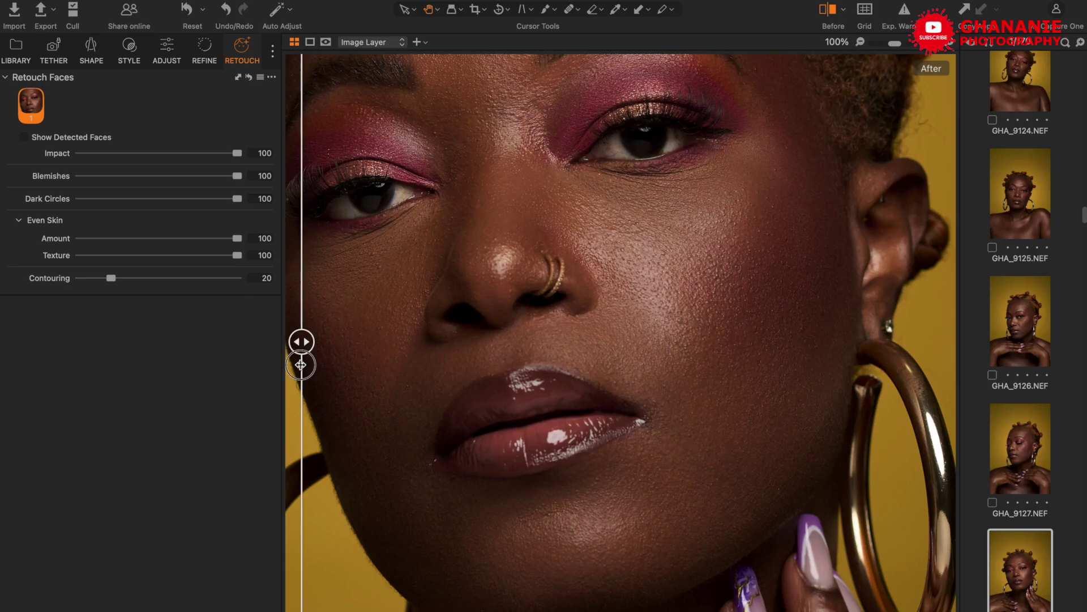
drag(237, 255, 158, 255)
drag(162, 253, 171, 256)
Examine the retouched portrait as a whole and at 100% zoom, checking the forehead, eyes, cheeks and lower face
scroll(690, 340, up, 5)
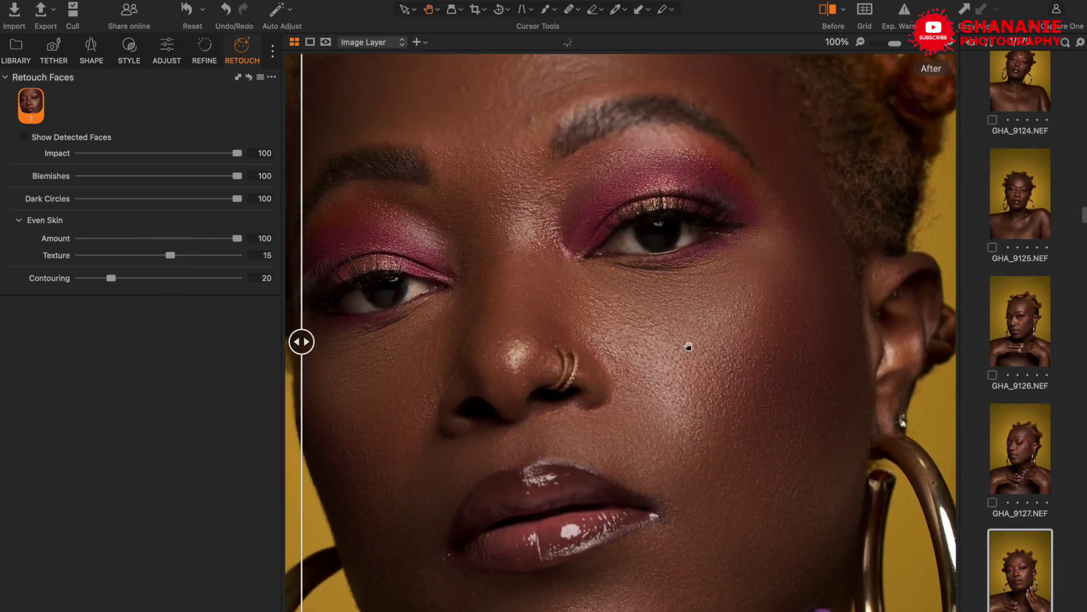
scroll(689, 347, up, 5)
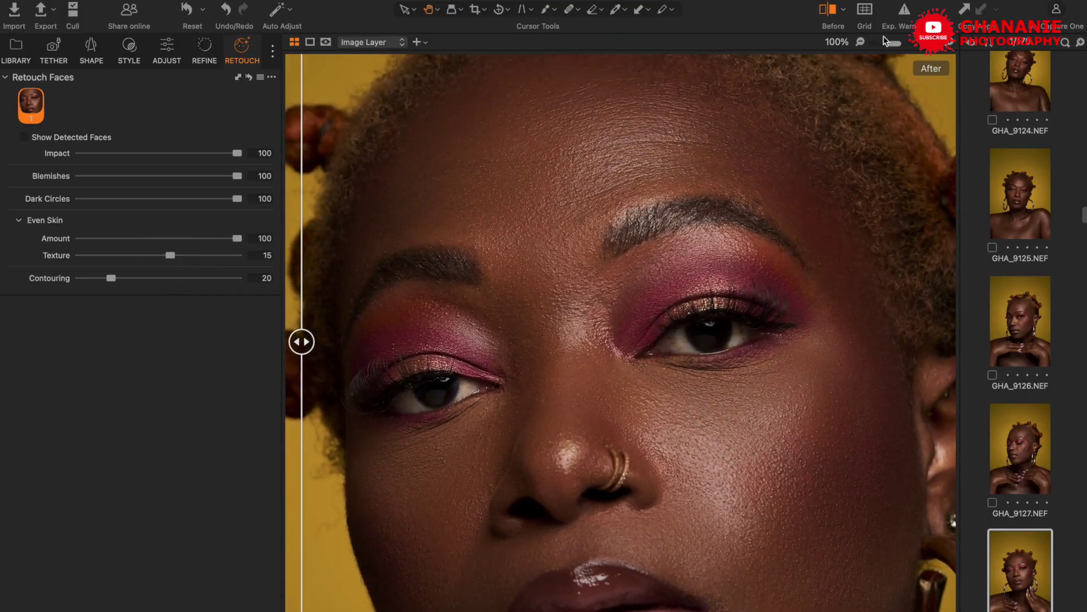
drag(894, 43, 875, 43)
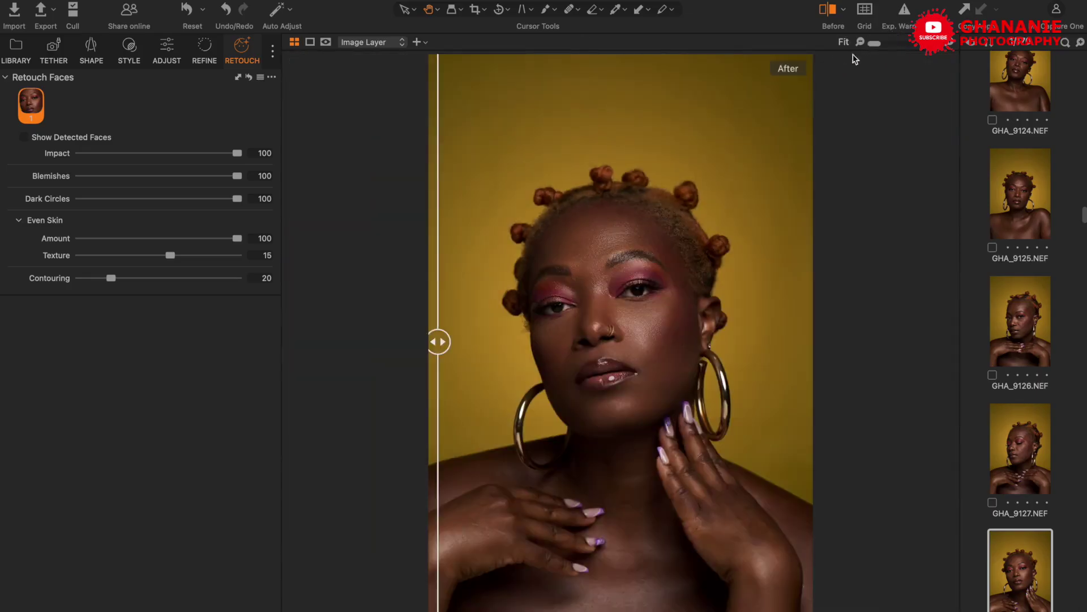
click(568, 274)
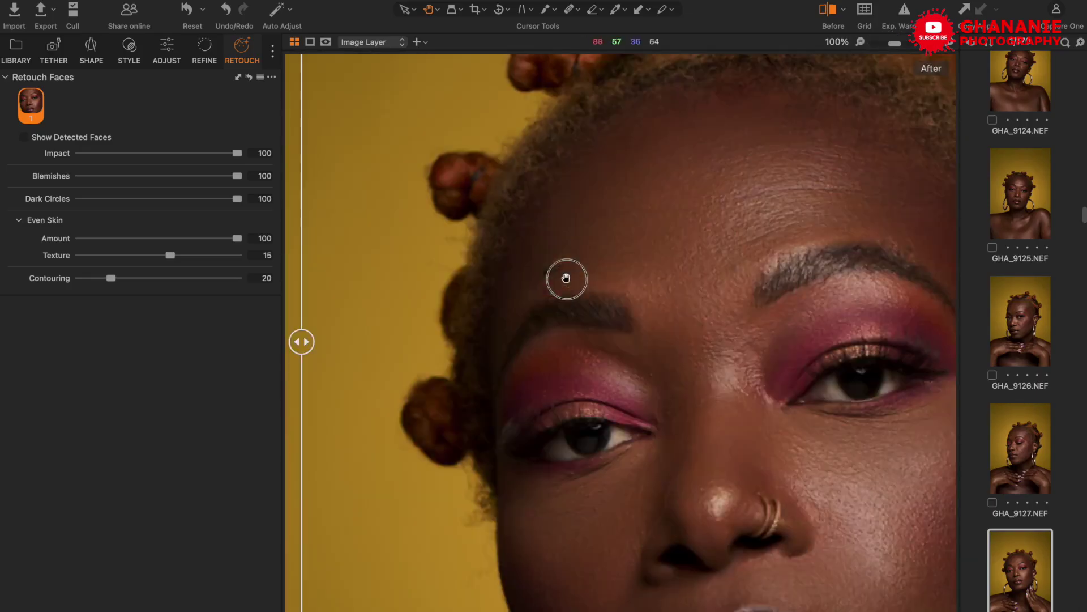
mouse_move(440, 341)
mouse_down()
mouse_move(849, 329)
mouse_move(436, 339)
mouse_up()
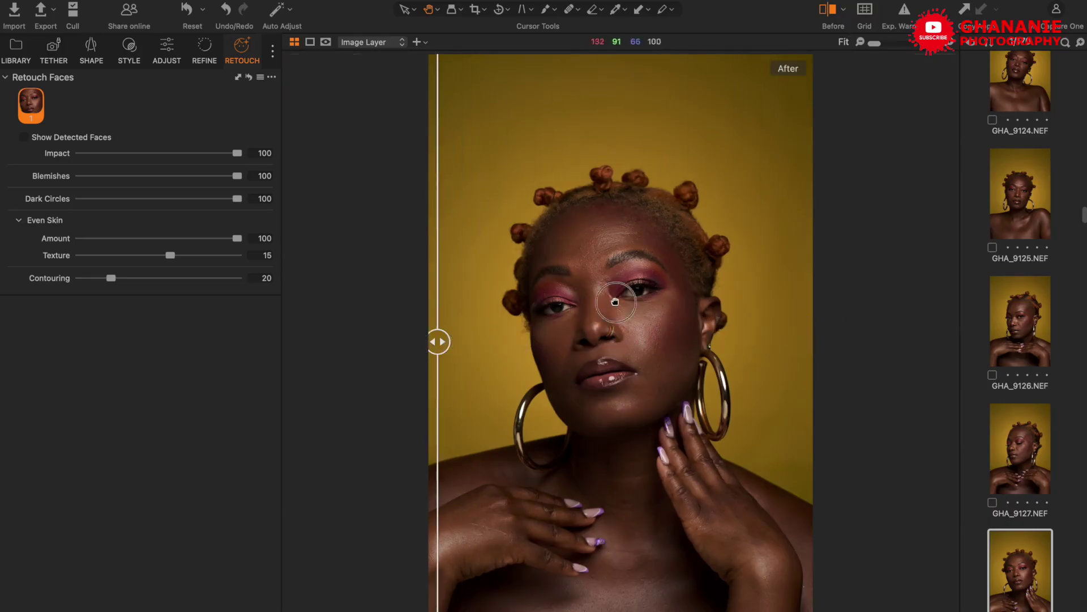
click(626, 317)
drag(666, 405, 636, 315)
drag(301, 342, 326, 337)
click(641, 309)
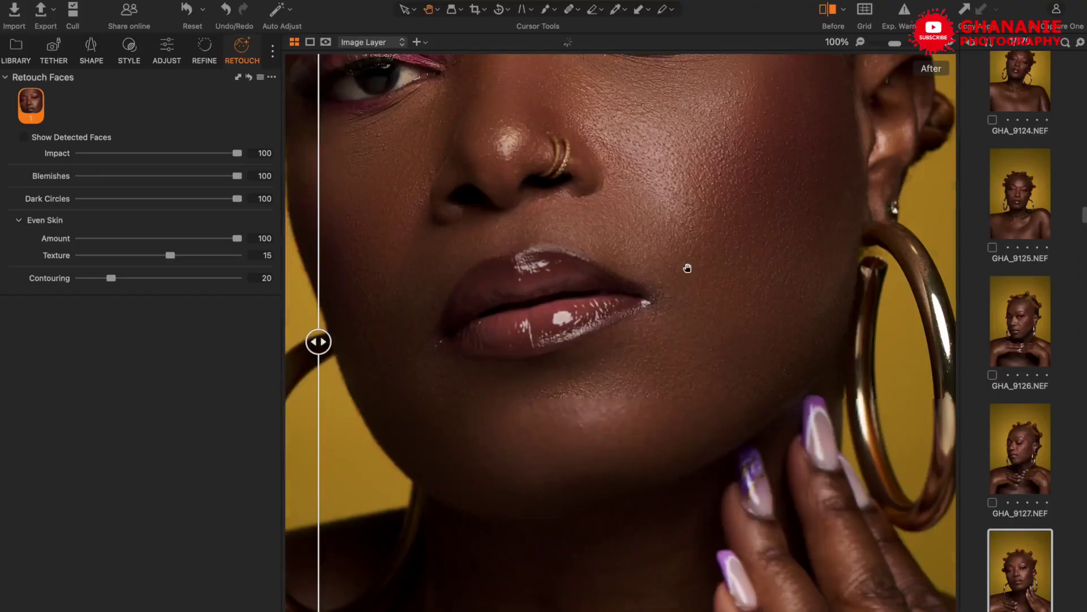
Inspect the neck, chest and hands at 100% zoom and compare them before and after the face retouch
scroll(685, 267, down, 10)
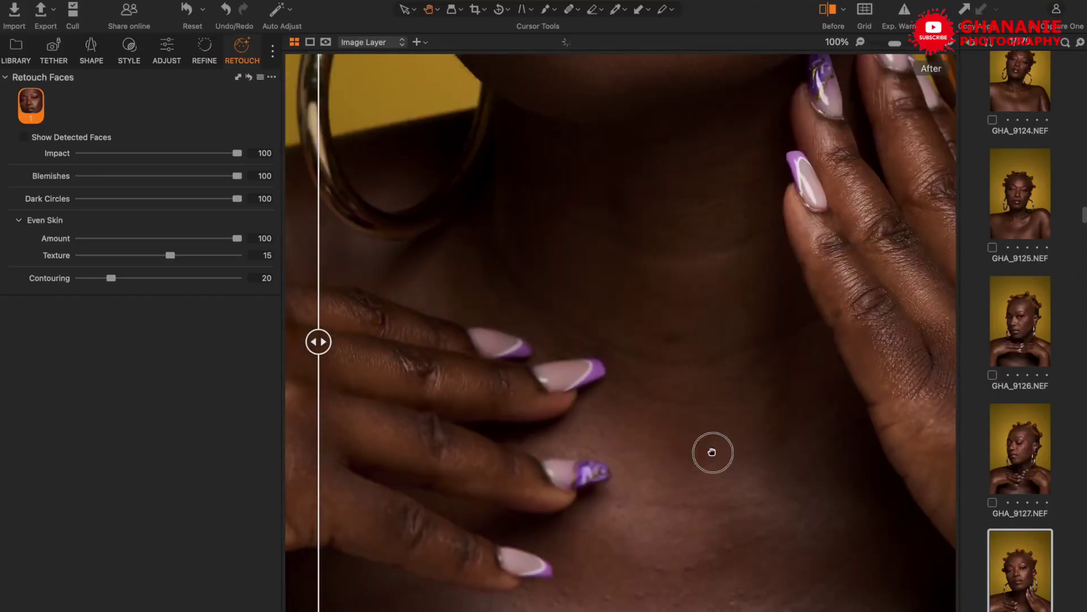
scroll(700, 429, right, 3)
scroll(663, 490, left, 3)
scroll(683, 478, right, 4)
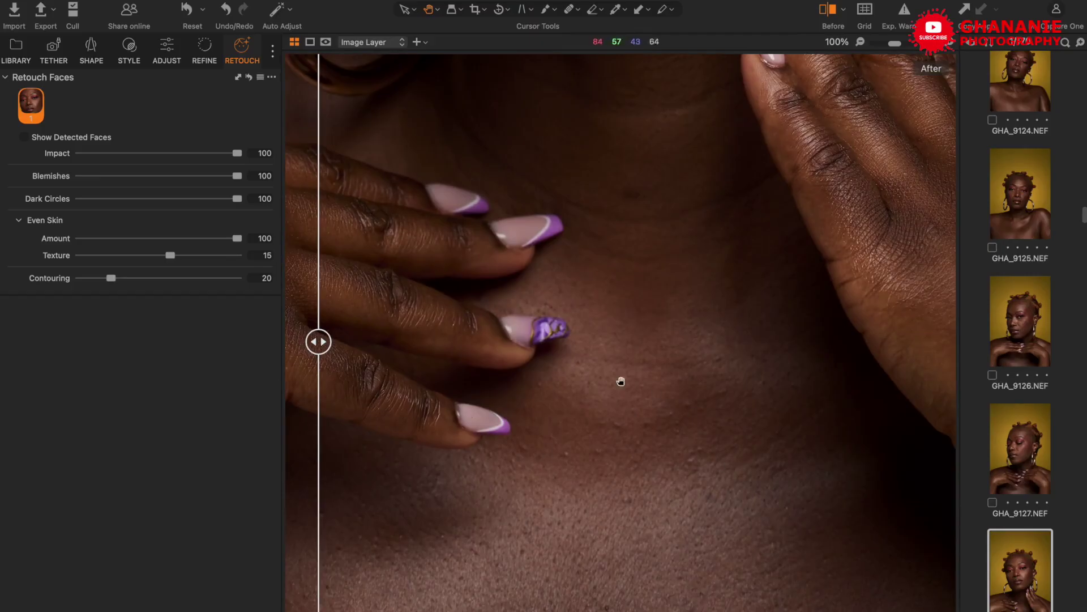
drag(326, 342, 920, 467)
drag(480, 457, 486, 480)
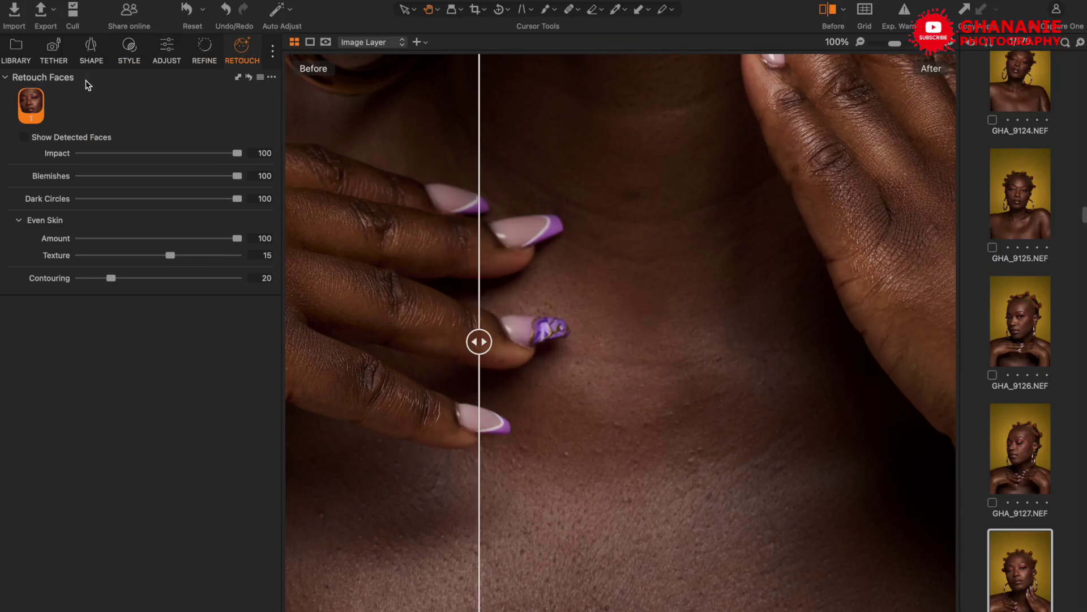
Return to the face at 100% zoom and compare the forehead, brow area and nose before and after the retouch
double_click(613, 200)
double_click(620, 303)
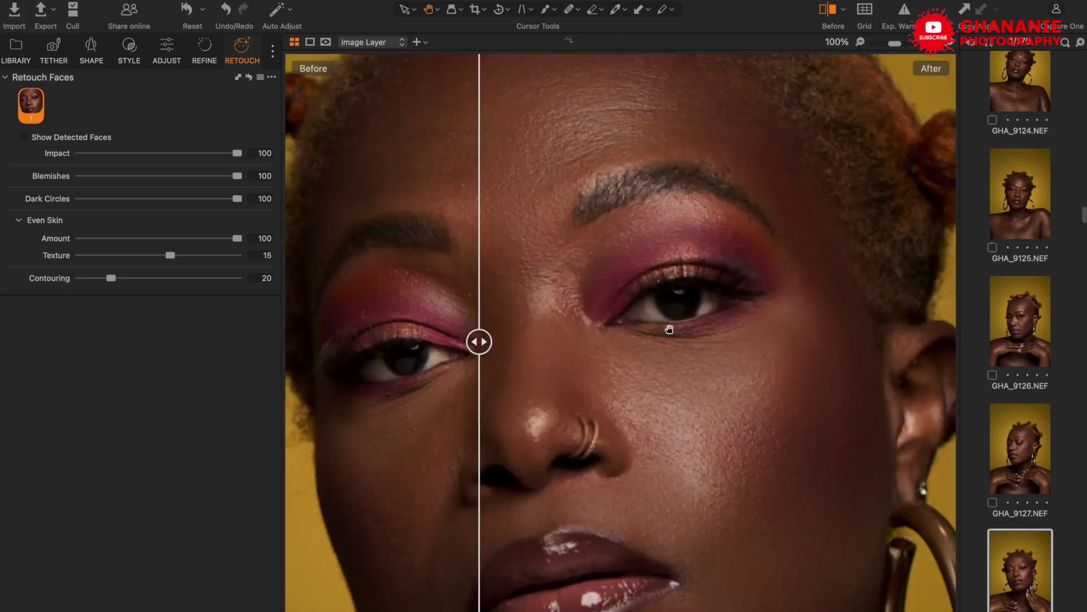
scroll(640, 317, down, 2)
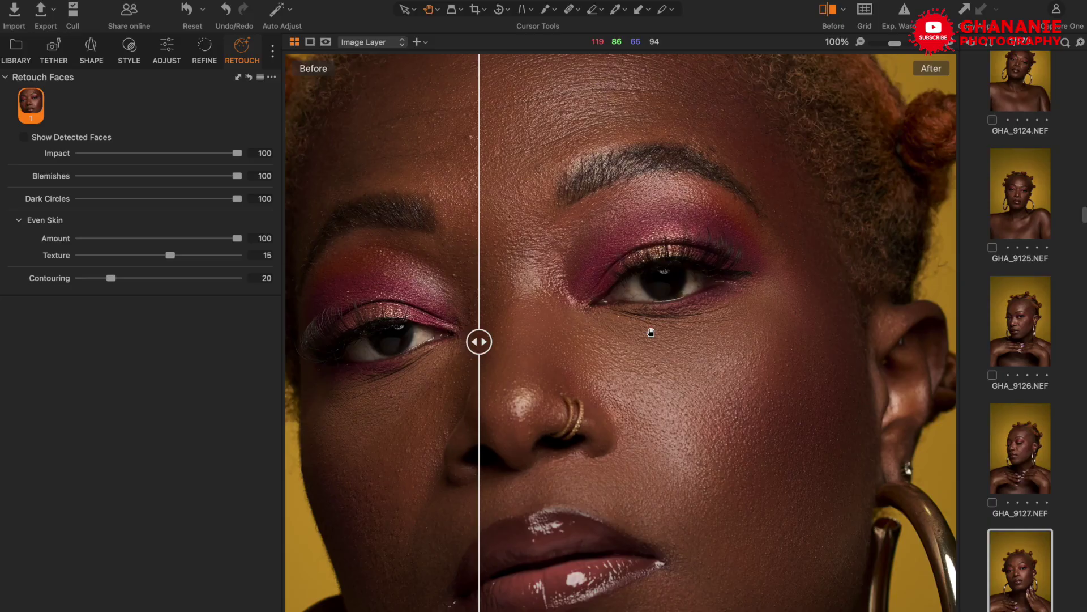
scroll(563, 316, up, 5)
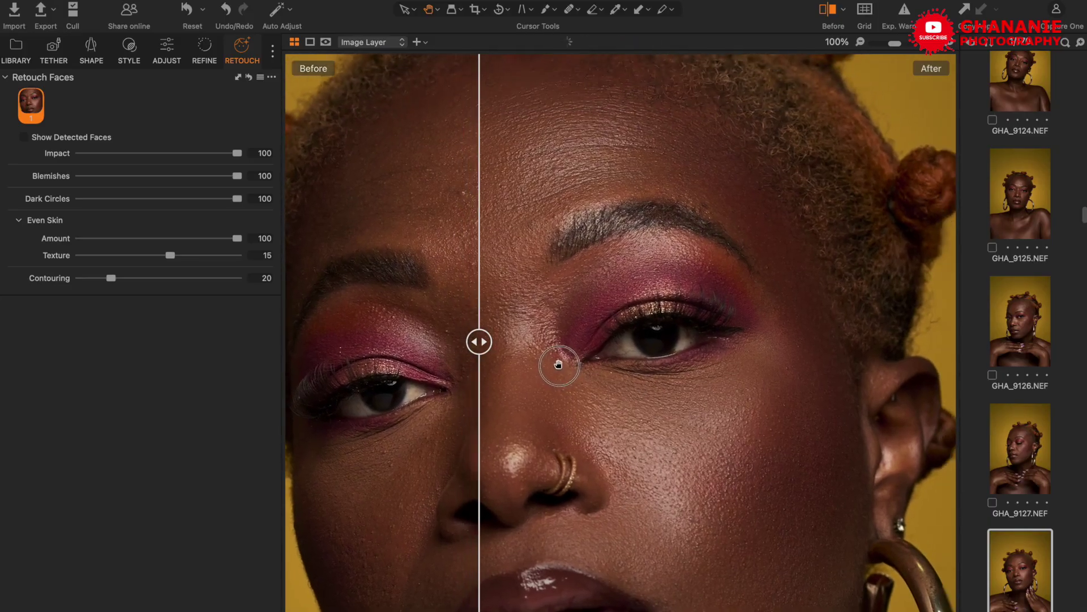
drag(493, 351, 649, 351)
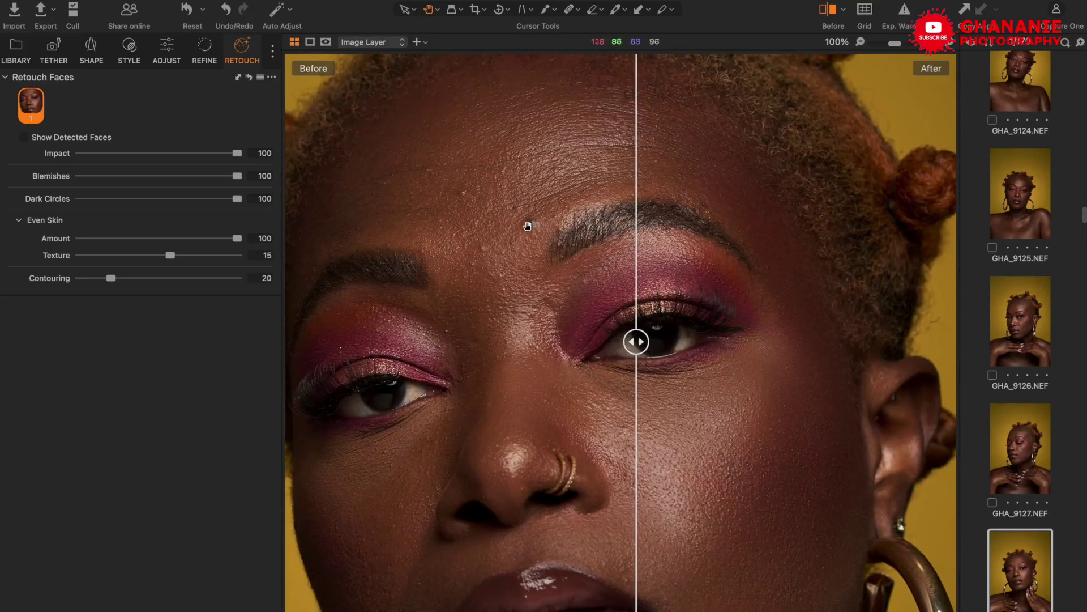
drag(636, 342, 488, 306)
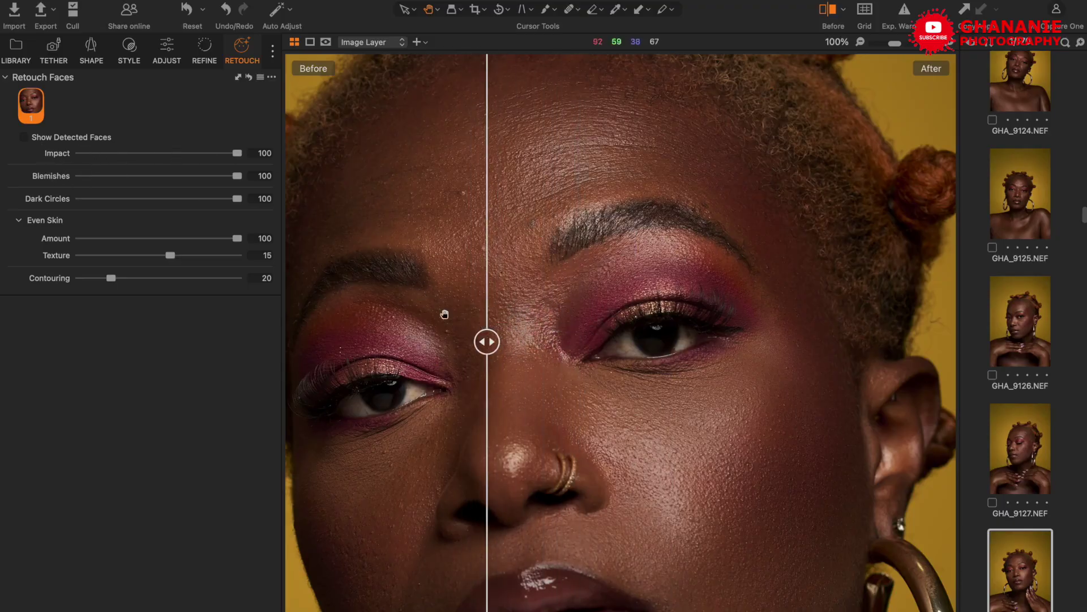
mouse_move(484, 339)
mouse_down()
mouse_move(607, 340)
mouse_move(481, 334)
mouse_up()
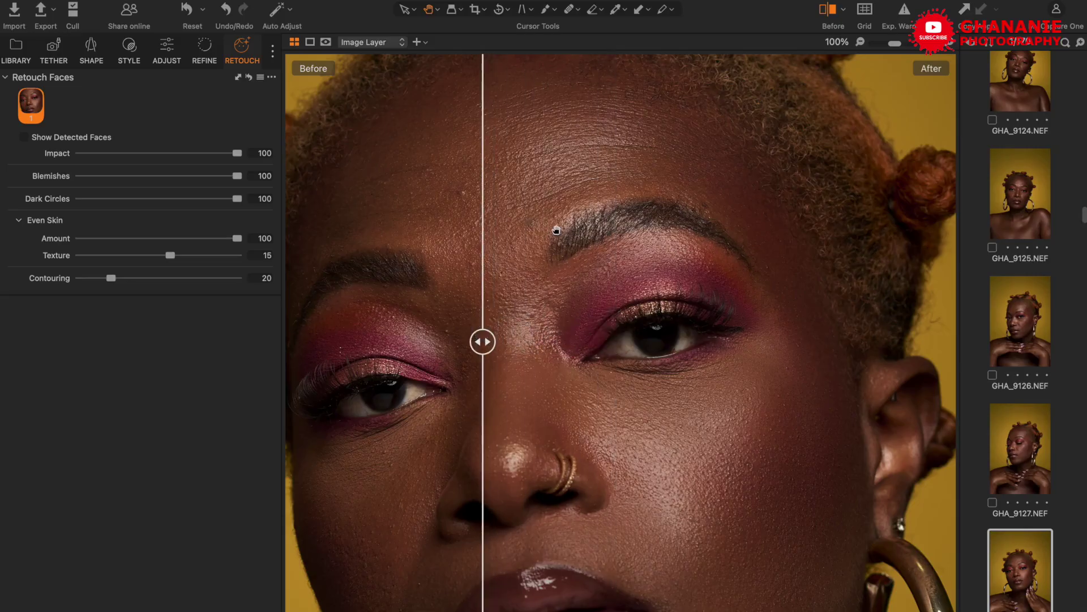